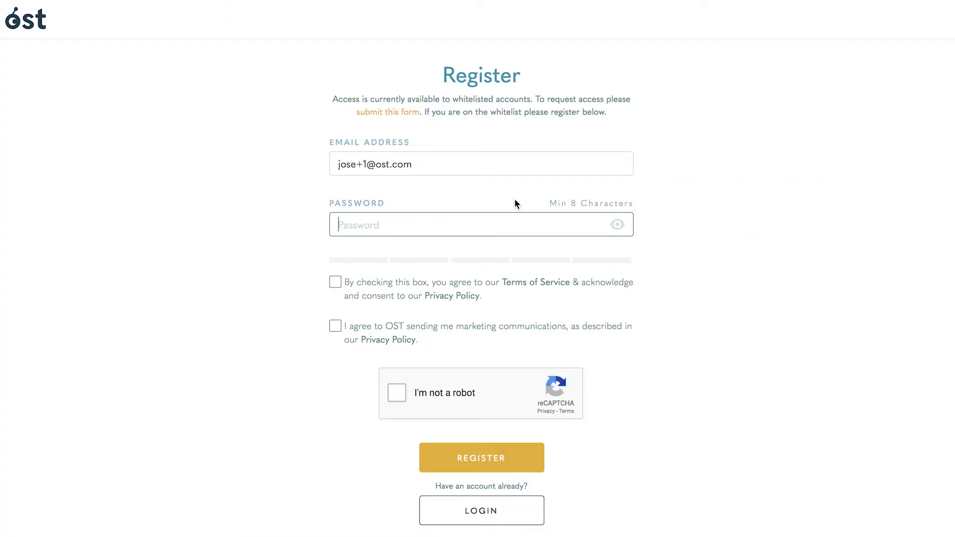
- Go to the OST Platform site and open its Register Now form
type("******")
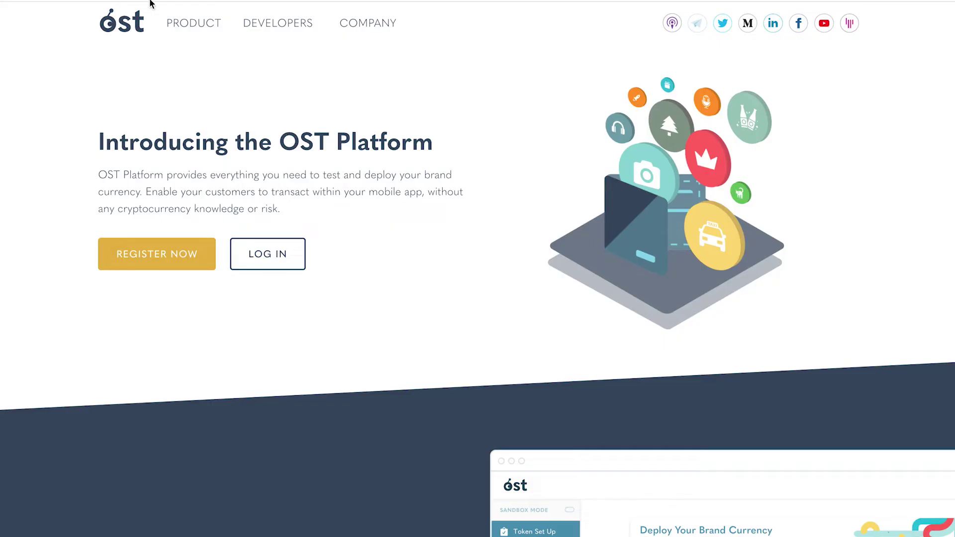
left_click(174, 265)
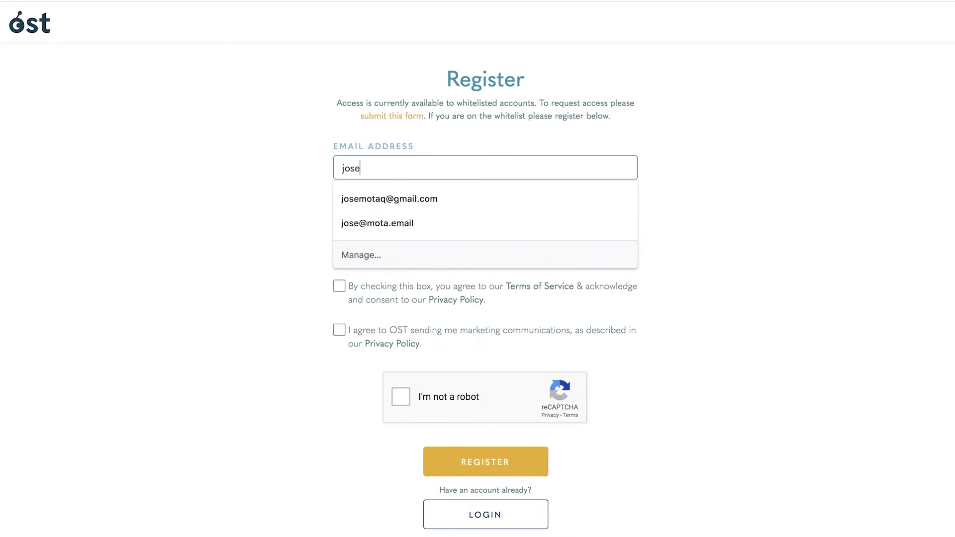
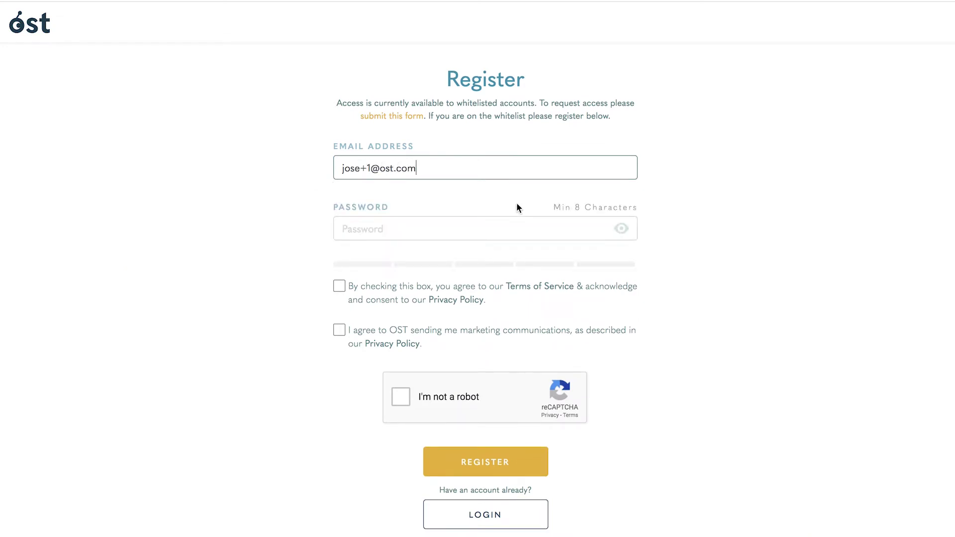
- Register with an e-mail and strong password, ticking both consent boxes and the reCAPTCHA
key("Tab")
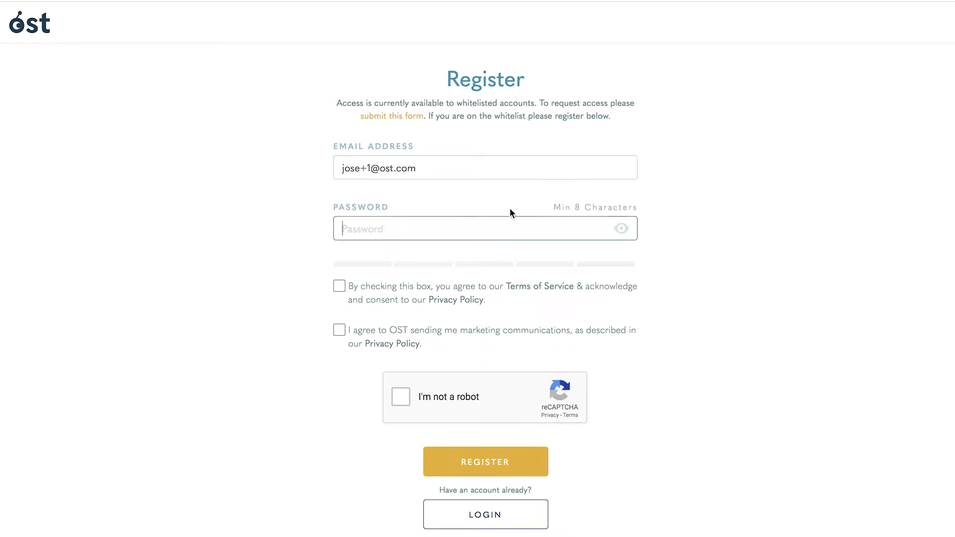
type("**********")
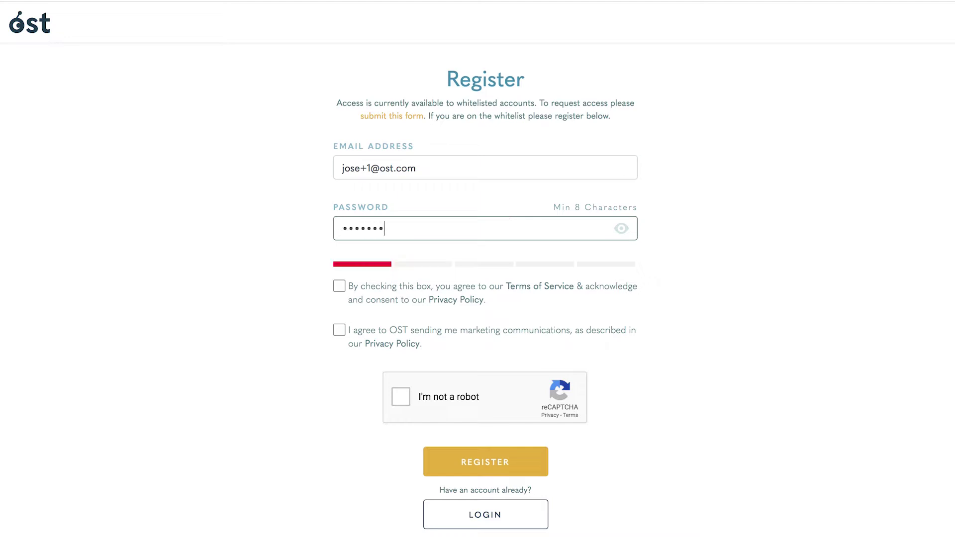
type("**********")
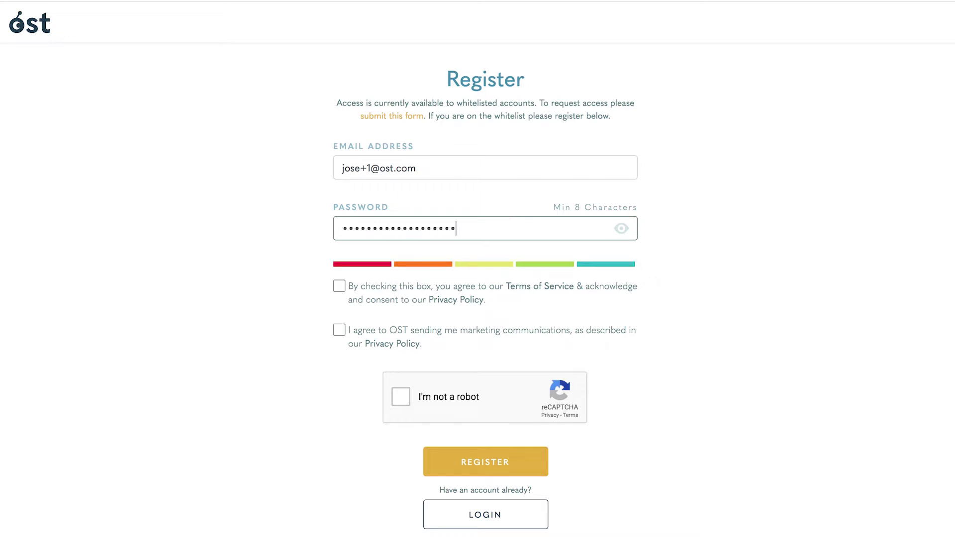
left_click(339, 286)
left_click(339, 330)
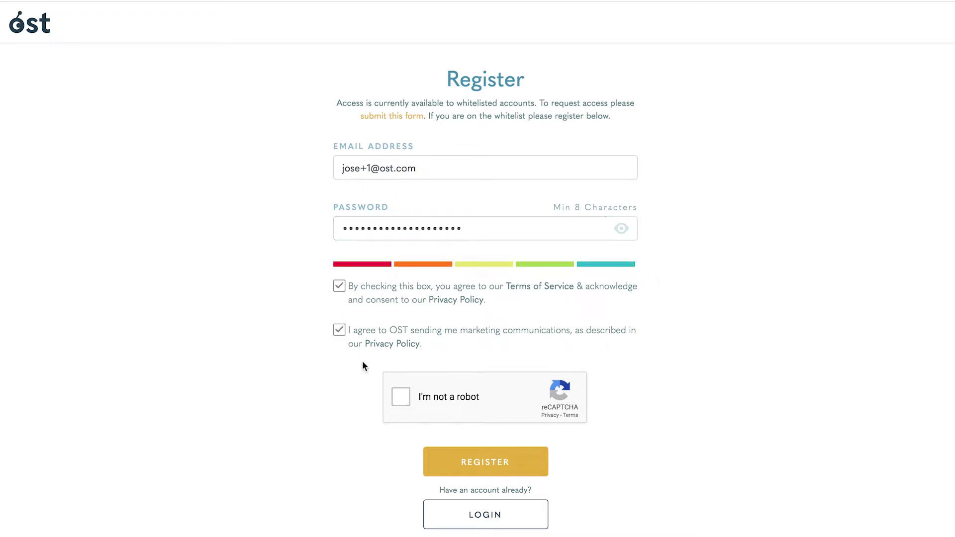
left_click(403, 401)
left_click(527, 458)
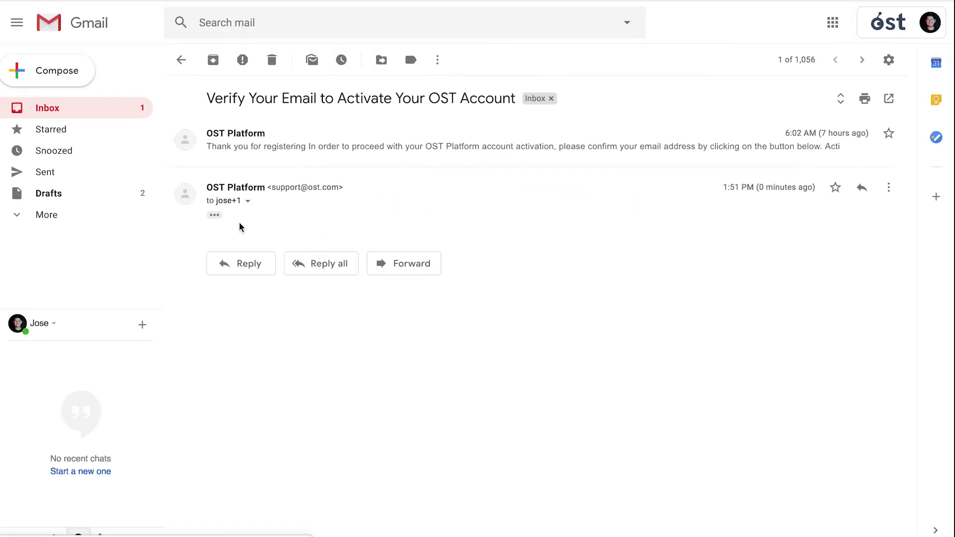
- Scroll down the OST verification e-mail to reach its Activate Your Account button
scroll(585, 250, "down", 2)
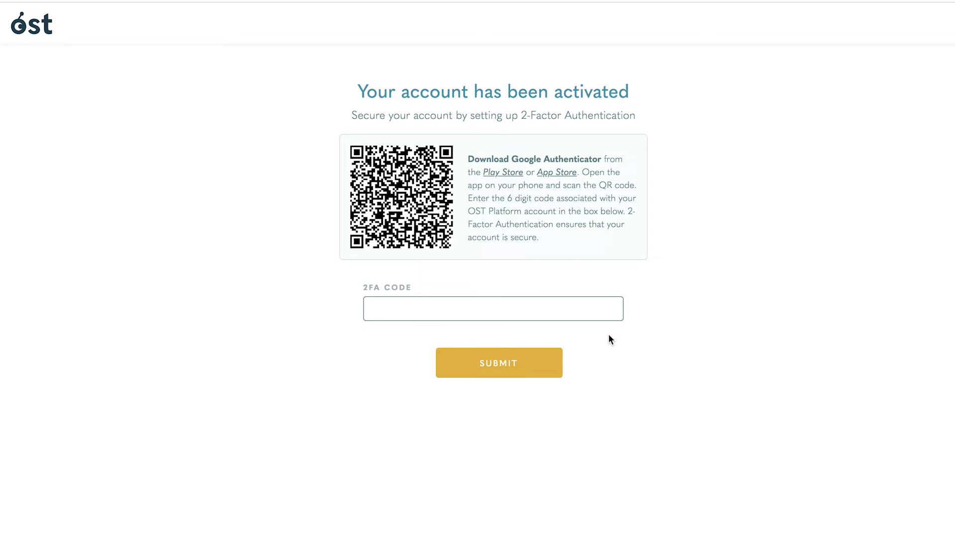
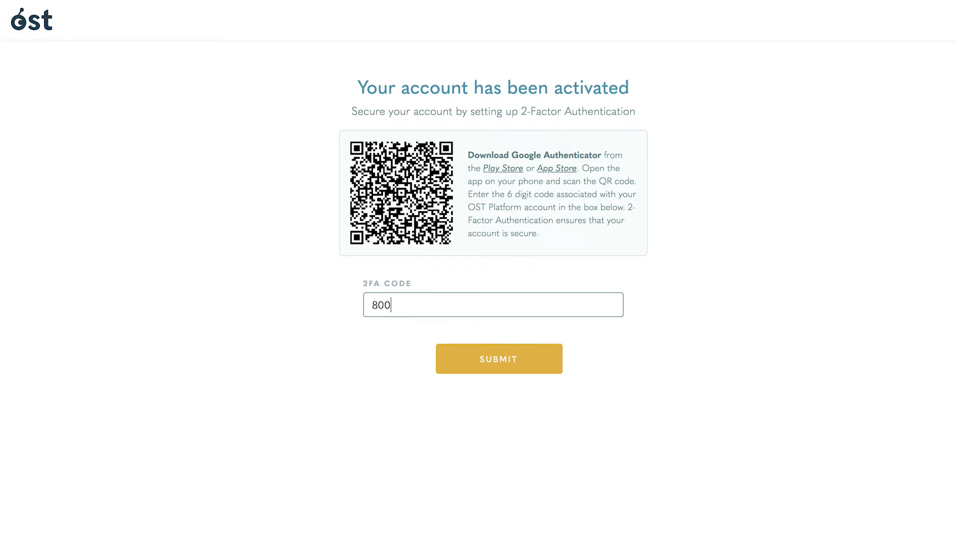
- Enter the six-digit Google Authenticator code in the 2FA CODE field and submit it
left_click(528, 363)
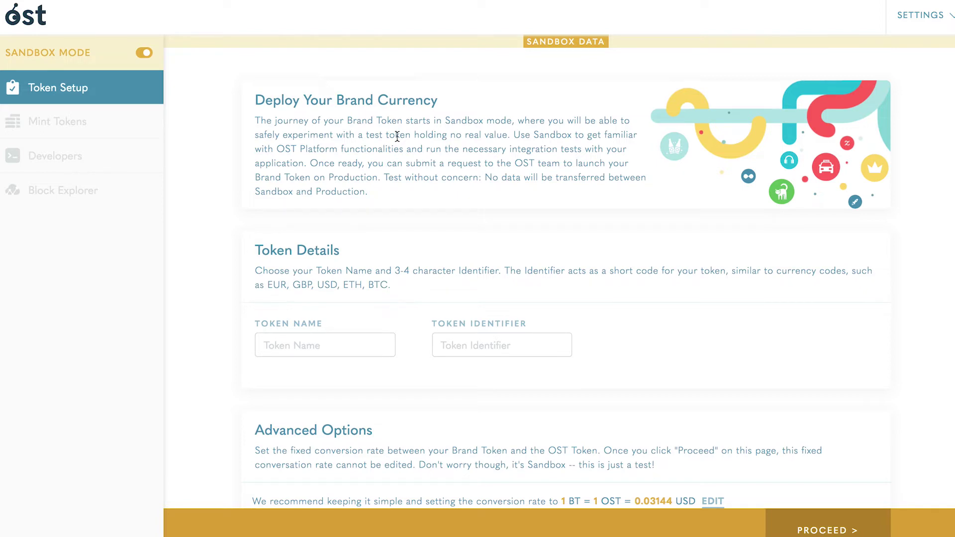
- Name the token 'Open Market' with identifier 'OPM' at 1 OPM = 1 OST and proceed
scroll(397, 135, "down", 2)
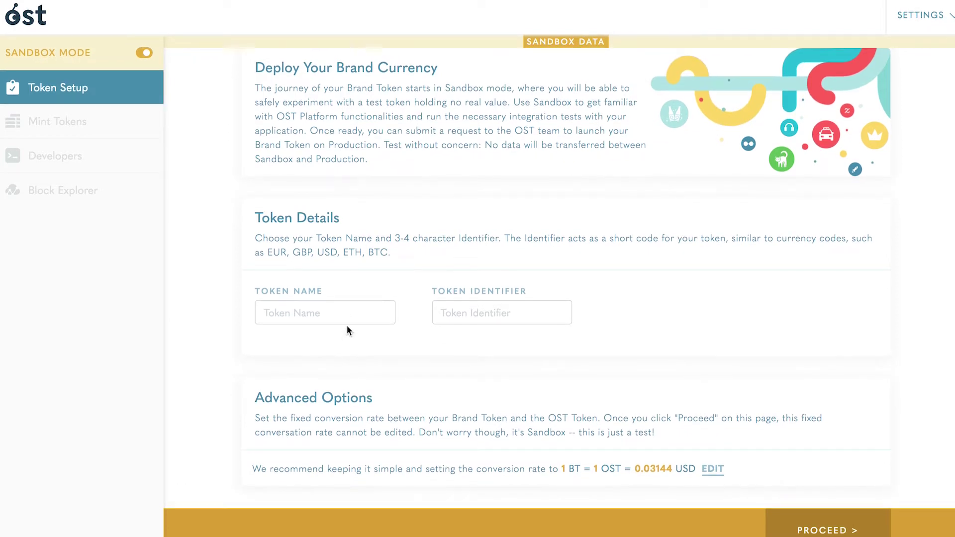
left_click(350, 315)
type("Op")
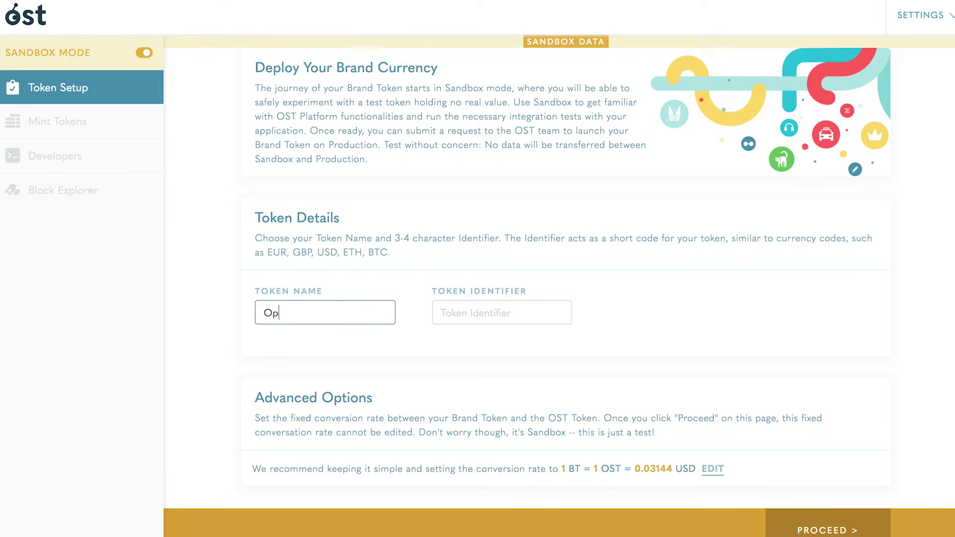
type("en Market")
left_click(441, 312)
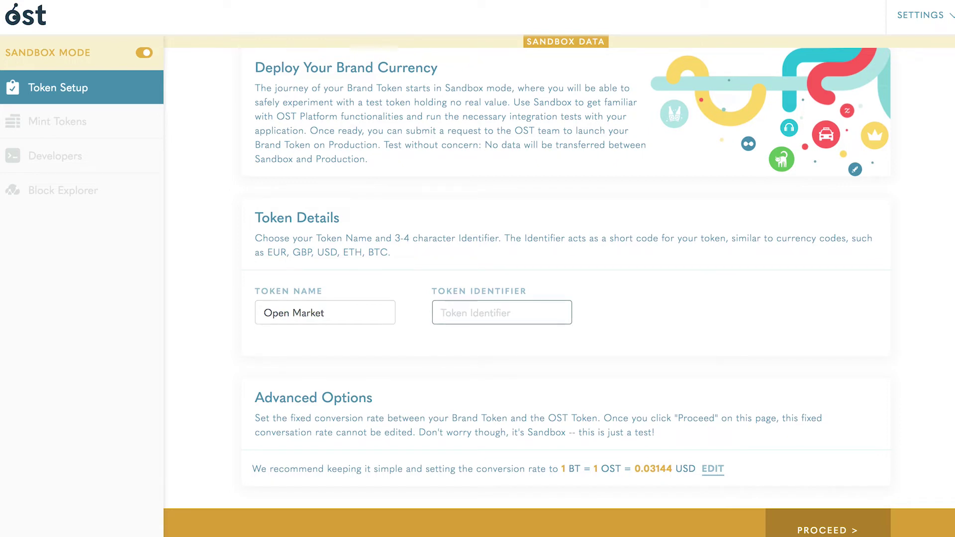
type("O")
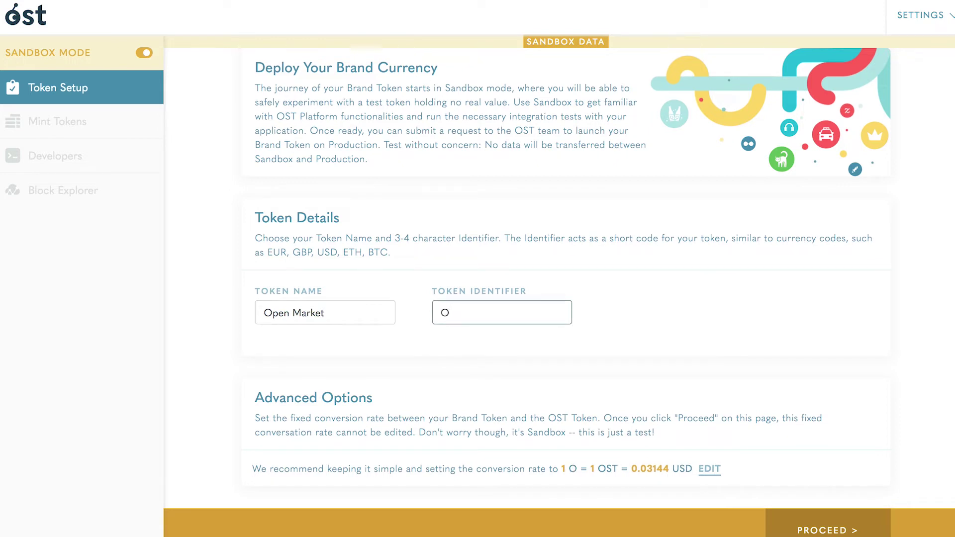
type("PM")
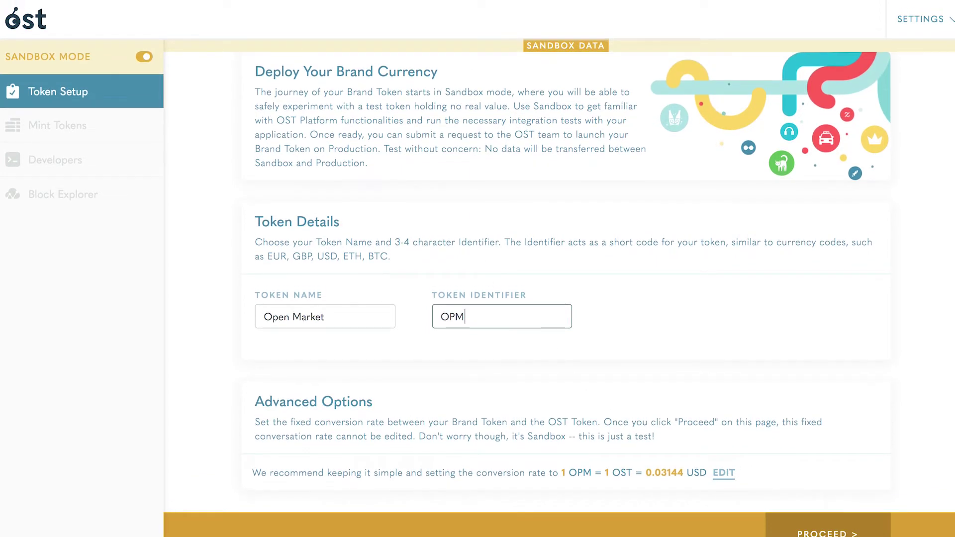
left_click(827, 530)
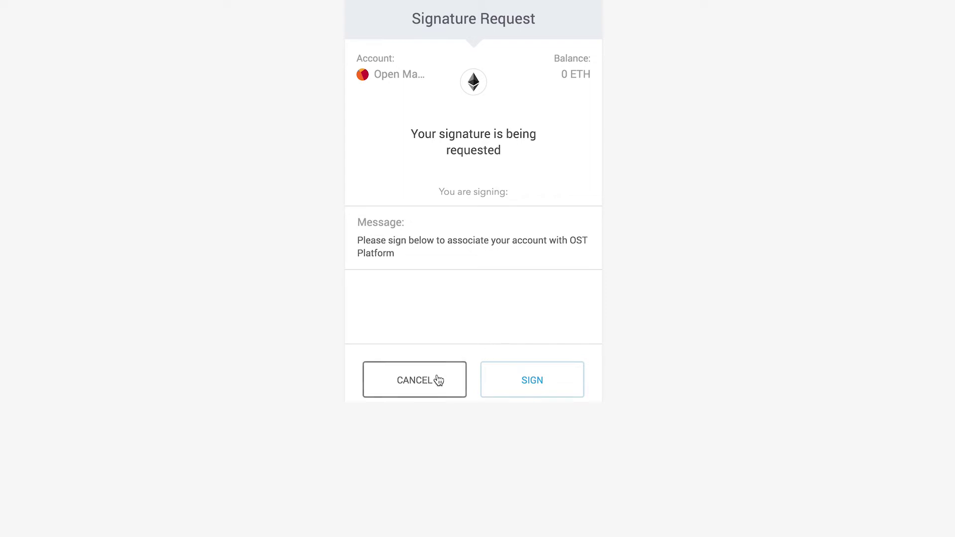
- Sign the MetaMask message linking the wallet account to OST Platform as owner
left_click(525, 384)
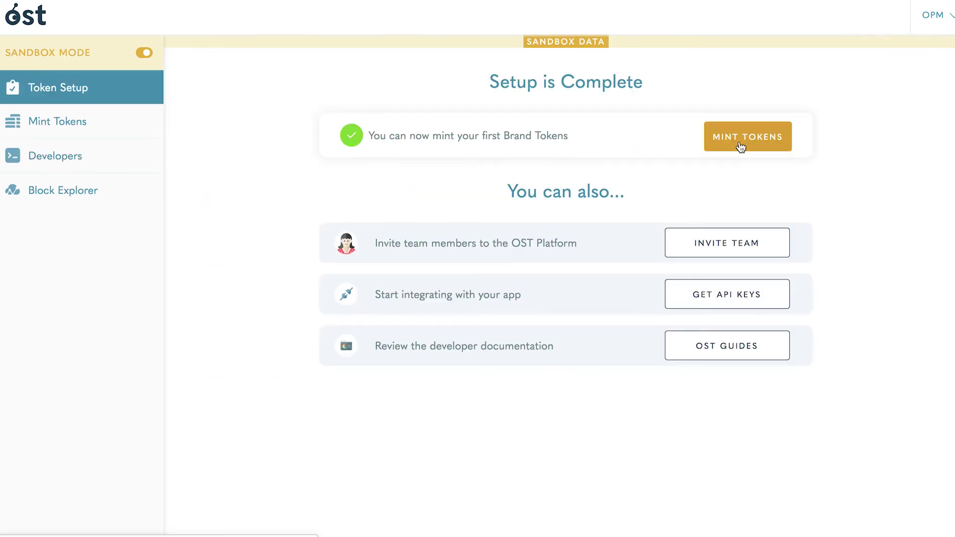
- From Setup is Complete, go to Mint Tokens and start Setup Minting
left_click(750, 144)
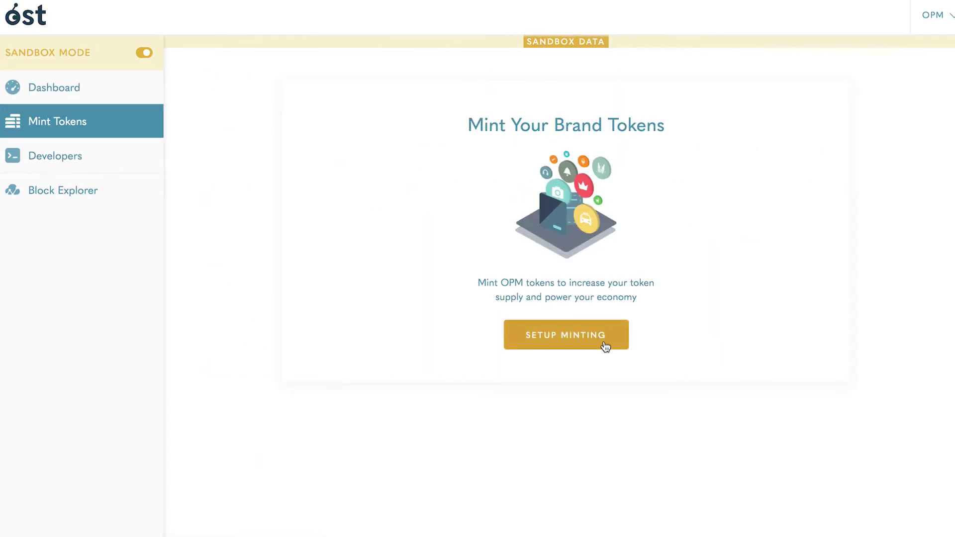
left_click(605, 344)
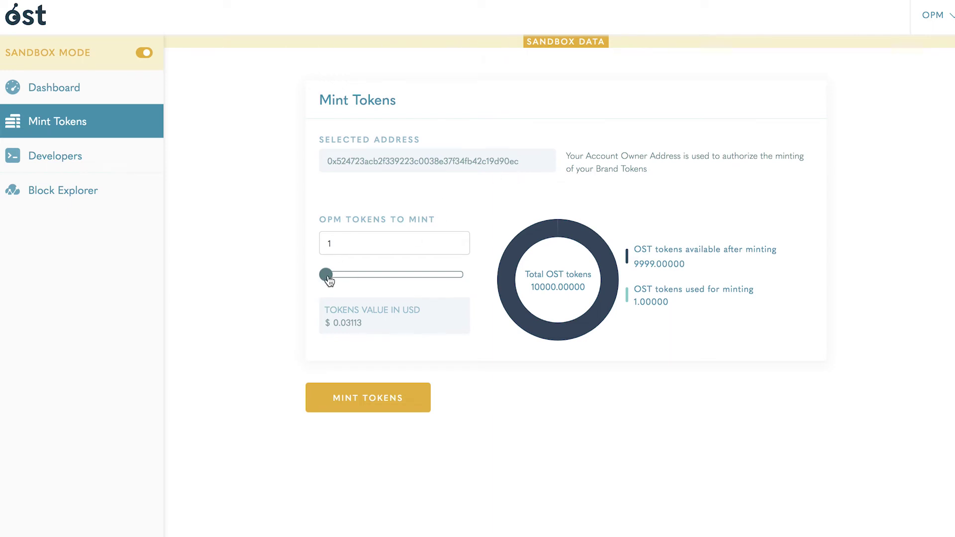
- Drag the OPM Tokens to Mint slider until it reads 3202.65025
left_click_drag(329, 281, 354, 282)
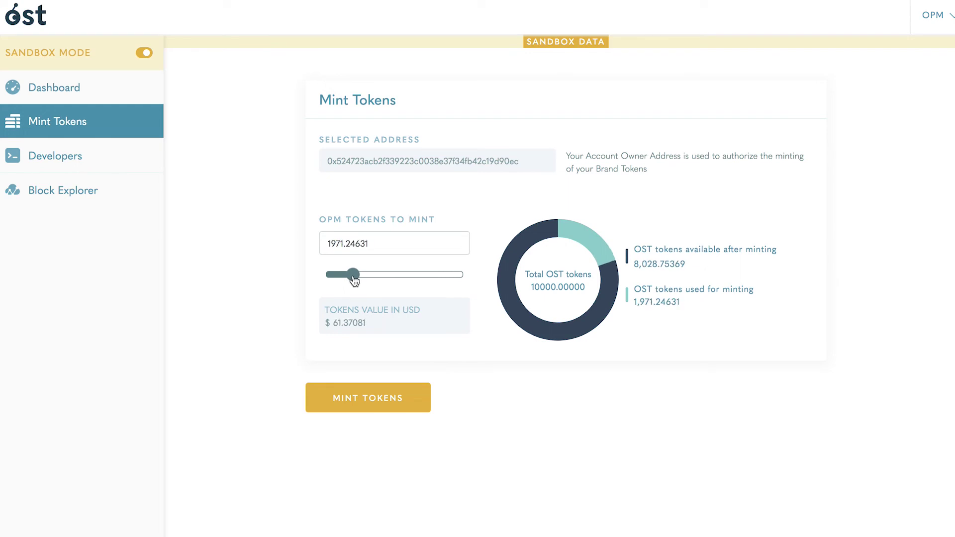
left_click_drag(354, 281, 371, 282)
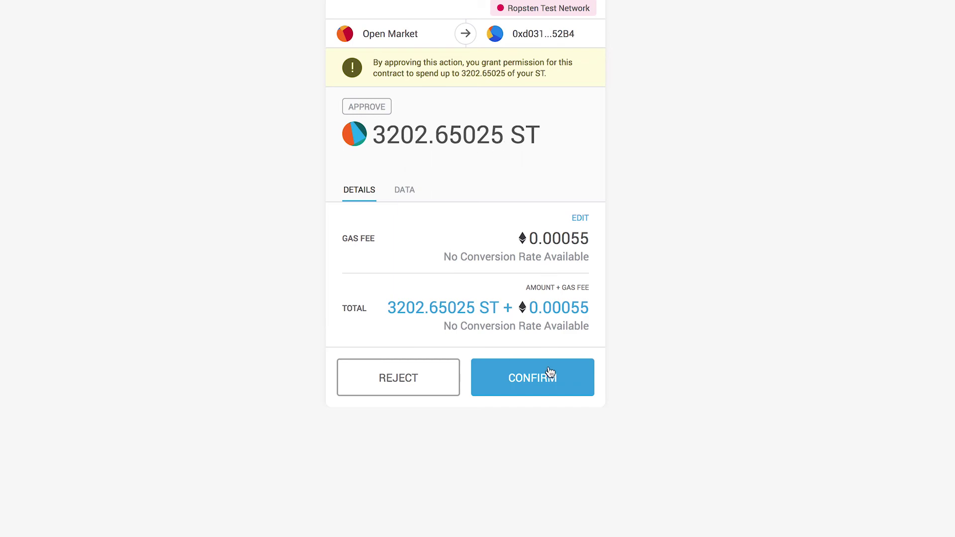
- Confirm the 3202.65025 ST spending approval and the staking contract transaction in MetaMask
left_click(549, 376)
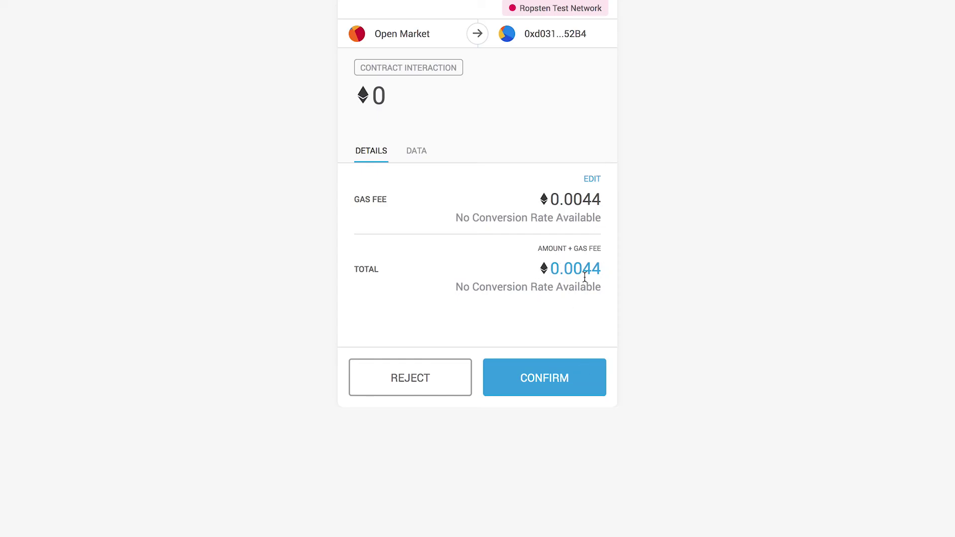
left_click(526, 388)
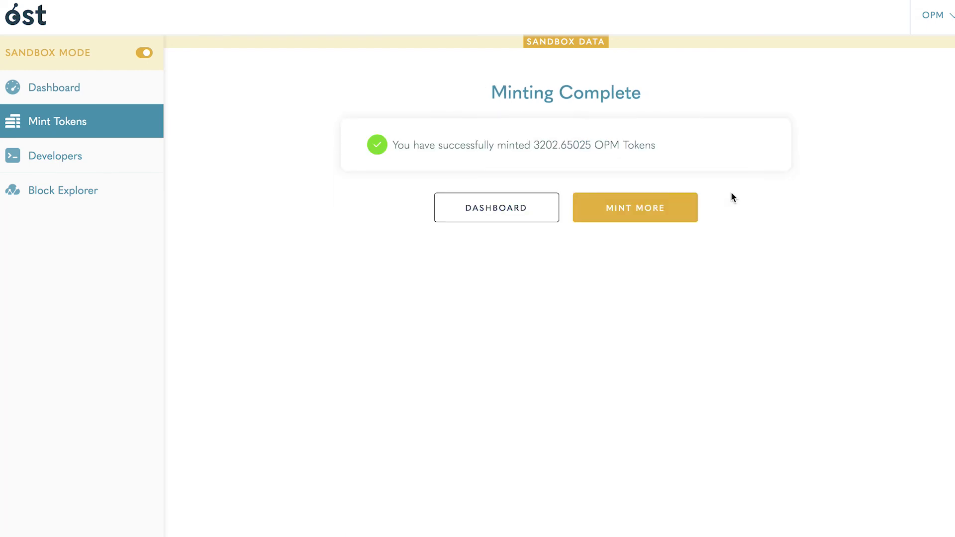
- Return to the Dashboard once Minting Complete confirms 3202.65025 OPM tokens
left_click(491, 211)
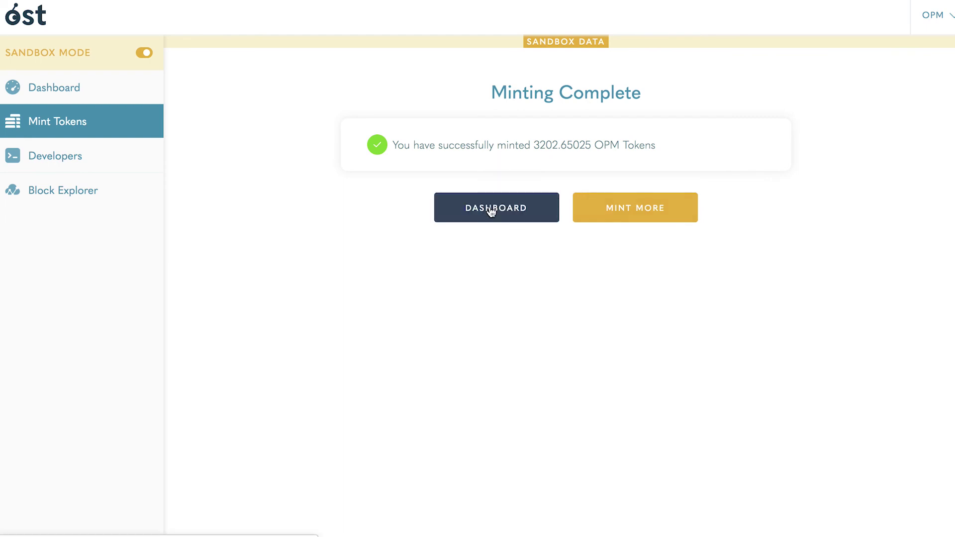